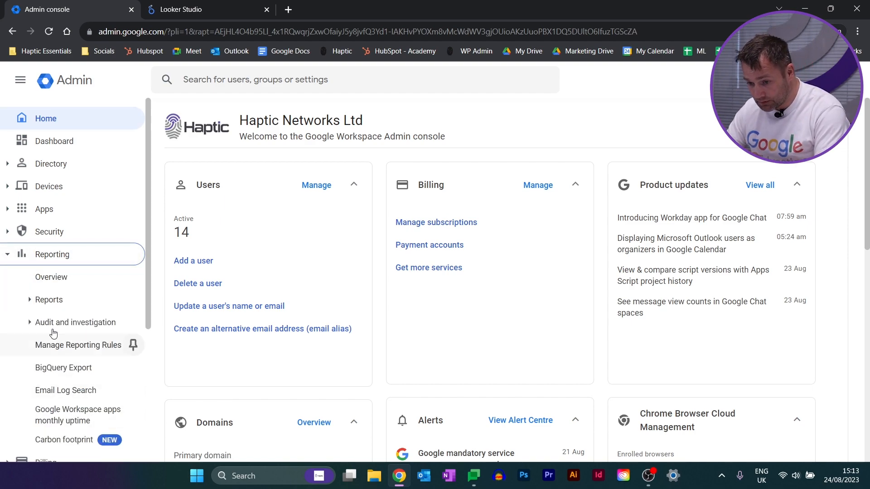
Open the BigQuery Export settings under Reporting and review the export's project ID, data set name and geographic location
click(31, 301)
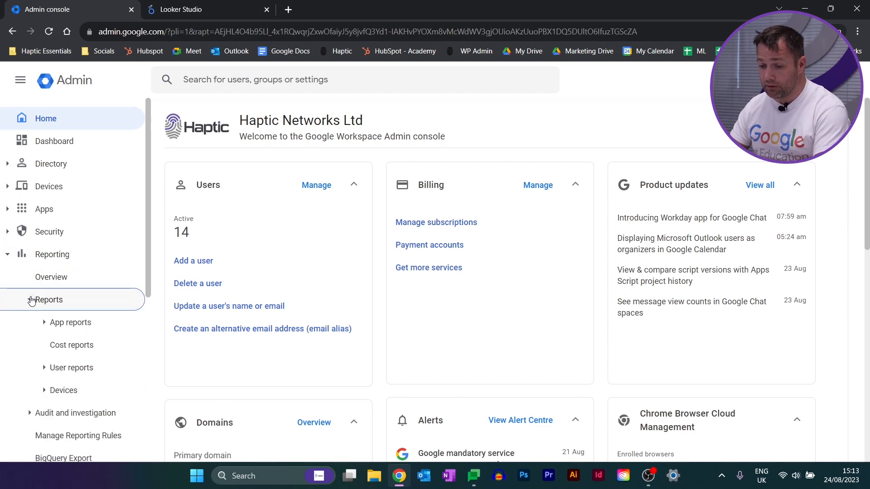
click(44, 323)
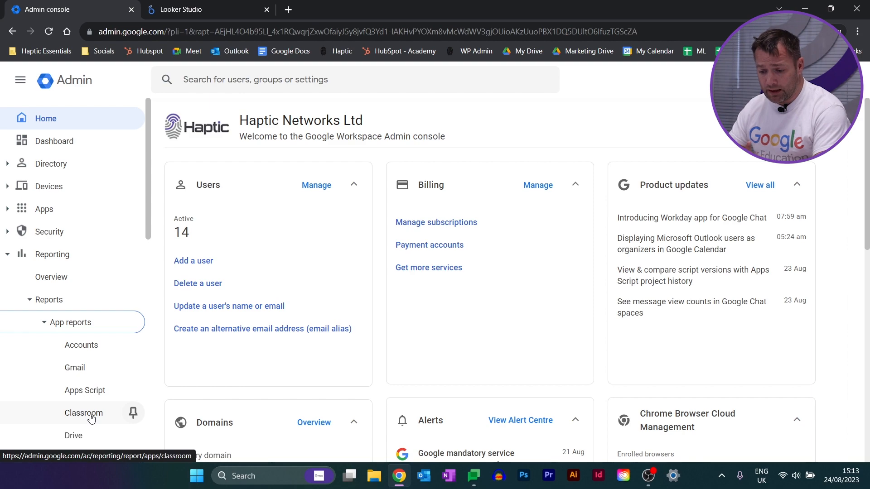
scroll(91, 418, down, 7)
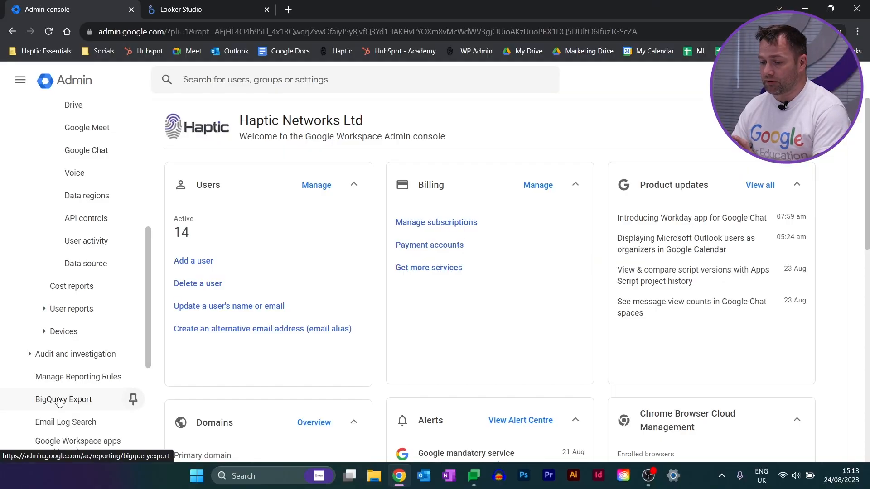
click(59, 402)
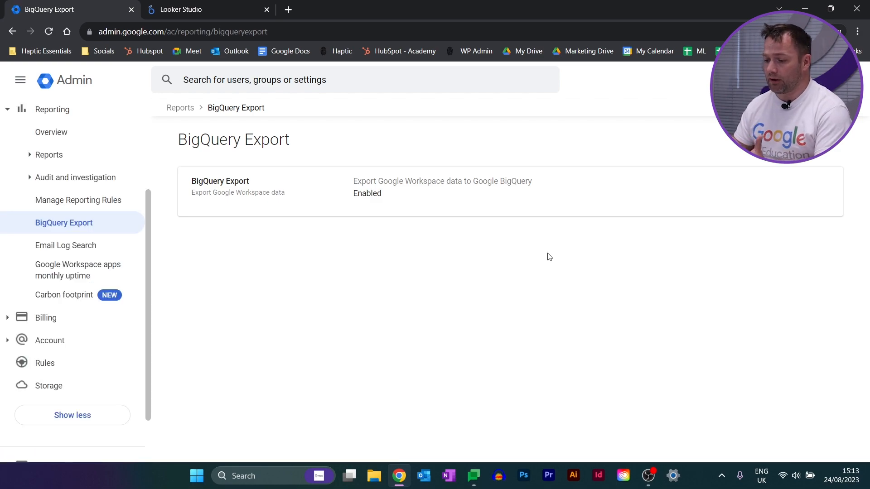
click(582, 181)
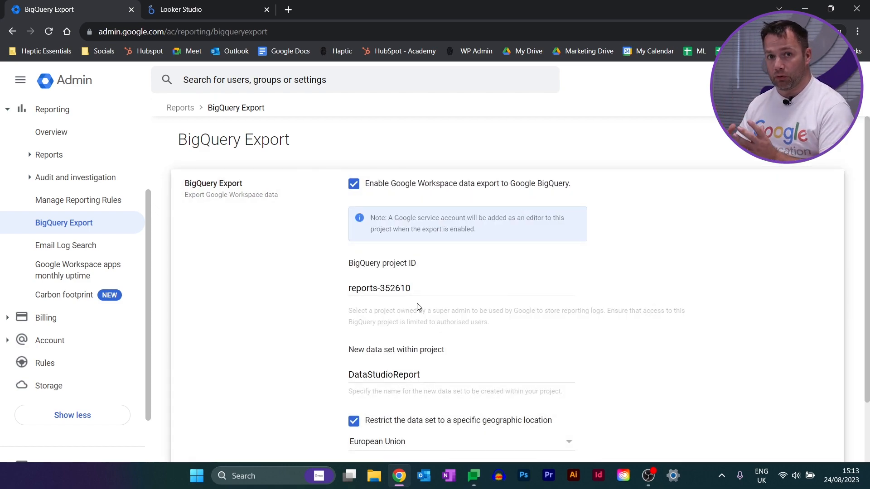
scroll(566, 301, down, 2)
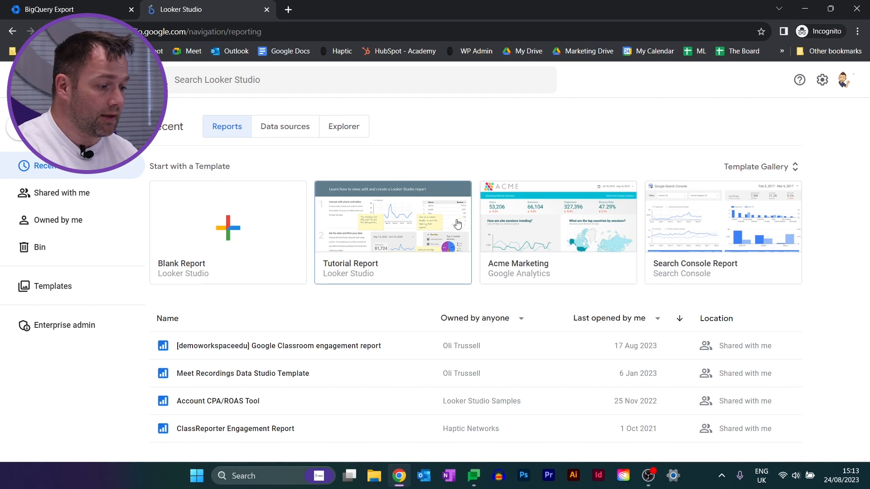
Switch to Looker Studio and open the Google Classroom activity report from the BigQuery templates in the Template Gallery
click(753, 166)
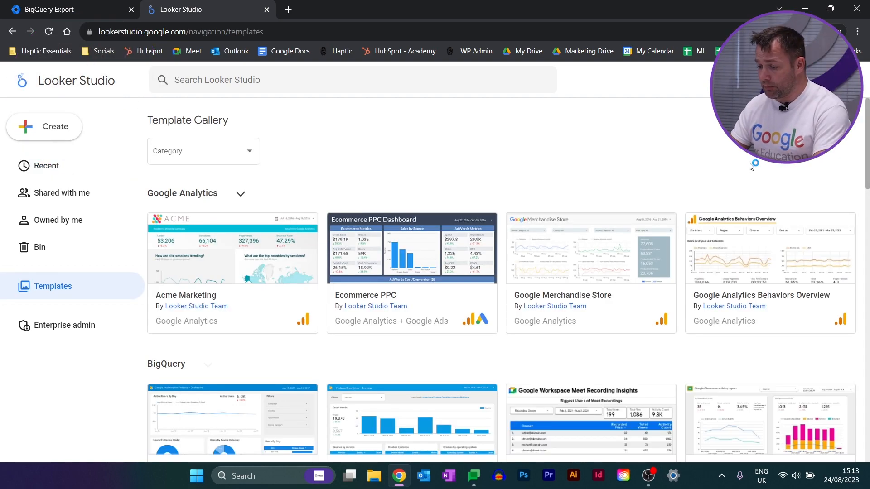
scroll(751, 166, down, 2)
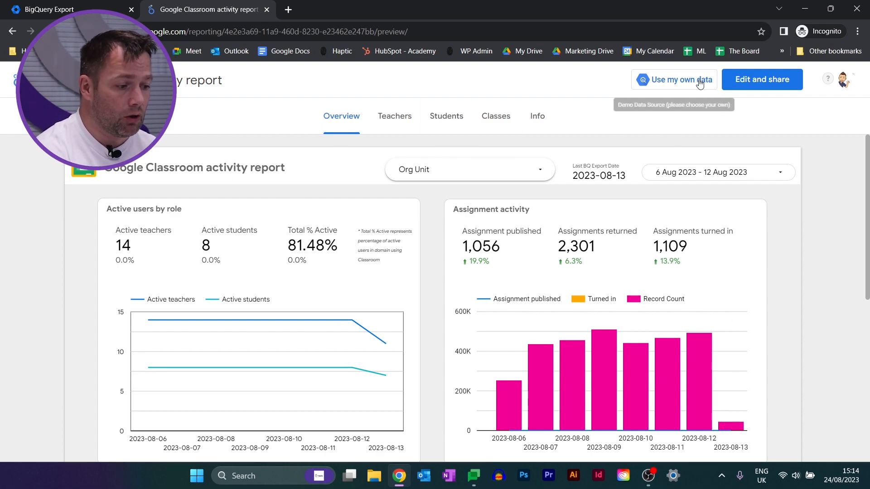
View the Org Unit filter's options and the BigQuery authorisation panel for using own data, closing both
click(511, 168)
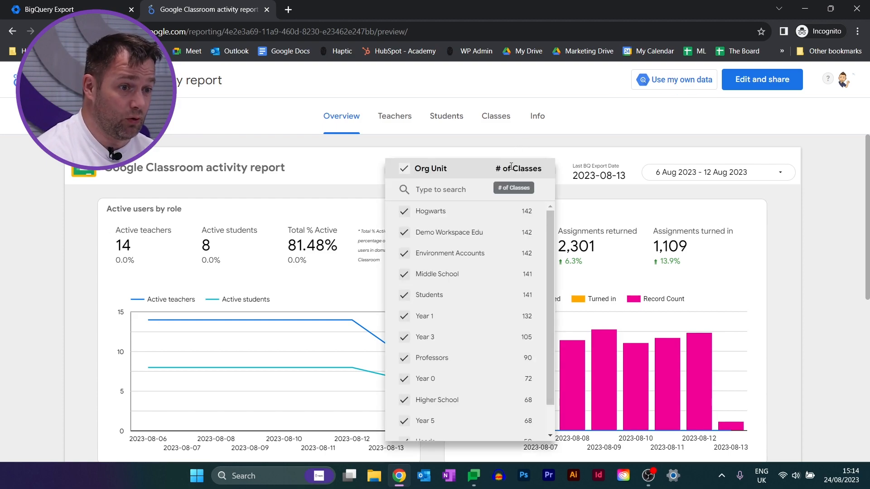
click(564, 150)
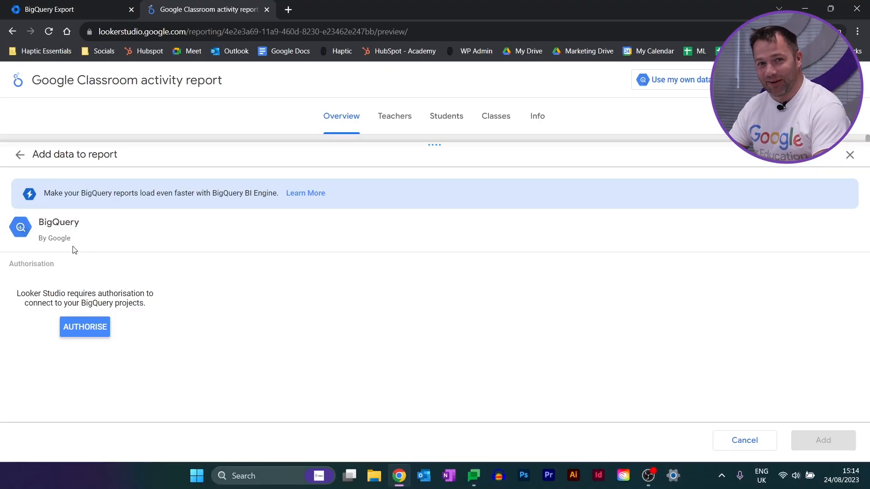
click(850, 156)
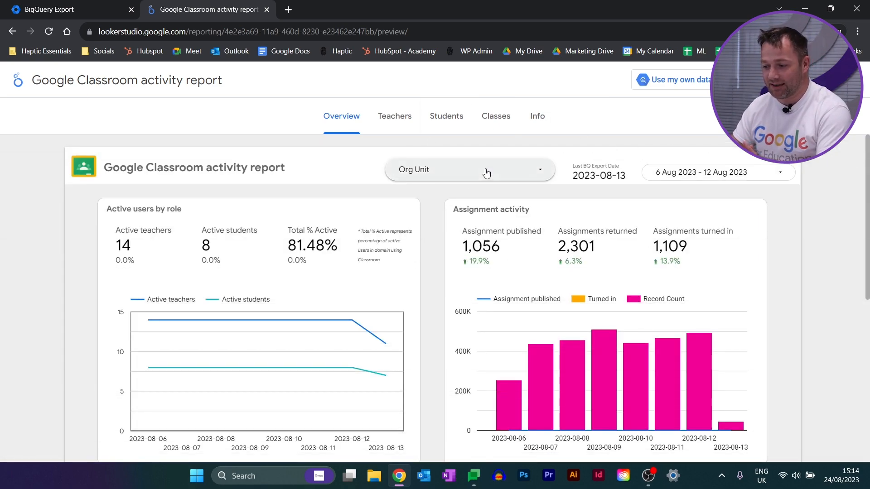
Filter the Overview page to the Hogwarts org unit only and review its user, assignment and Classroom activity charts
click(531, 178)
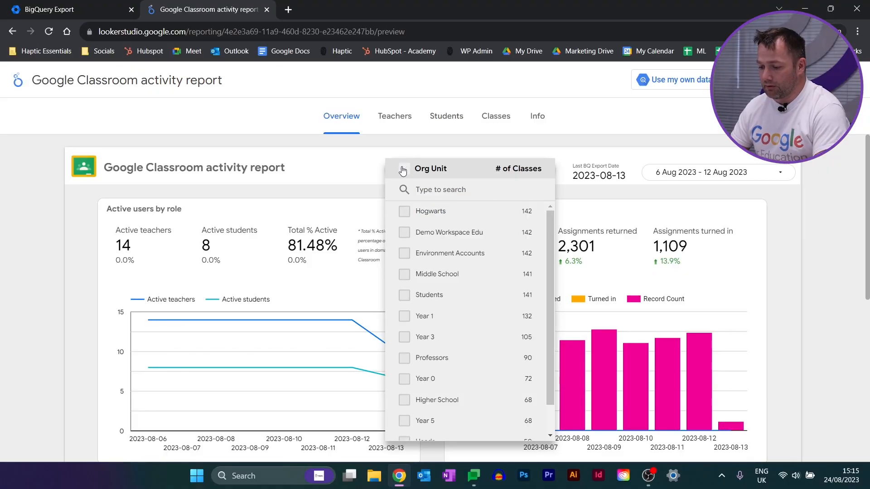
click(404, 211)
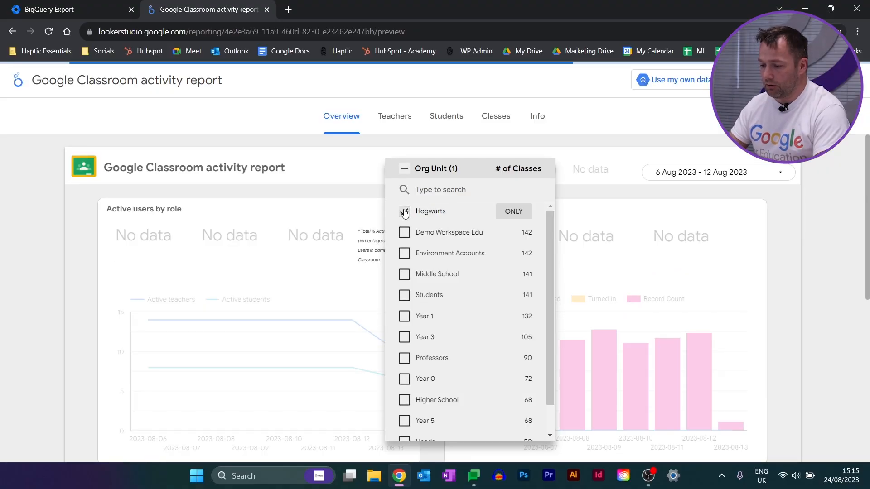
click(822, 248)
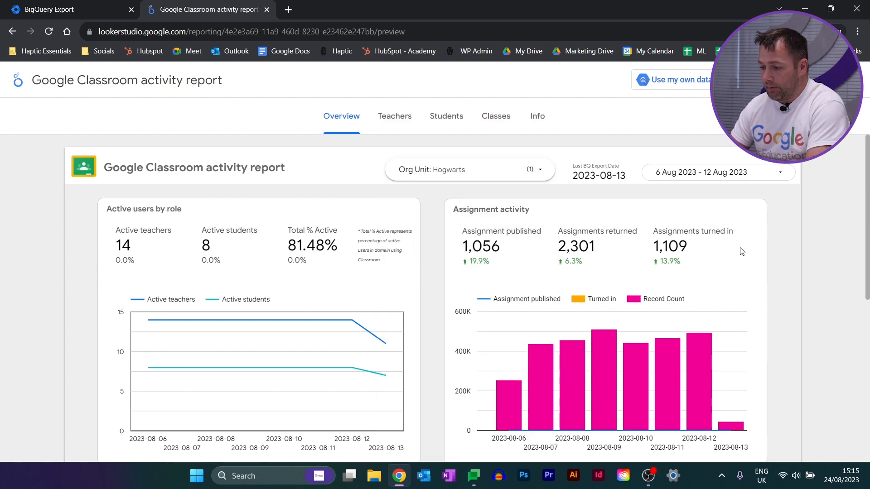
scroll(823, 279, down, 5)
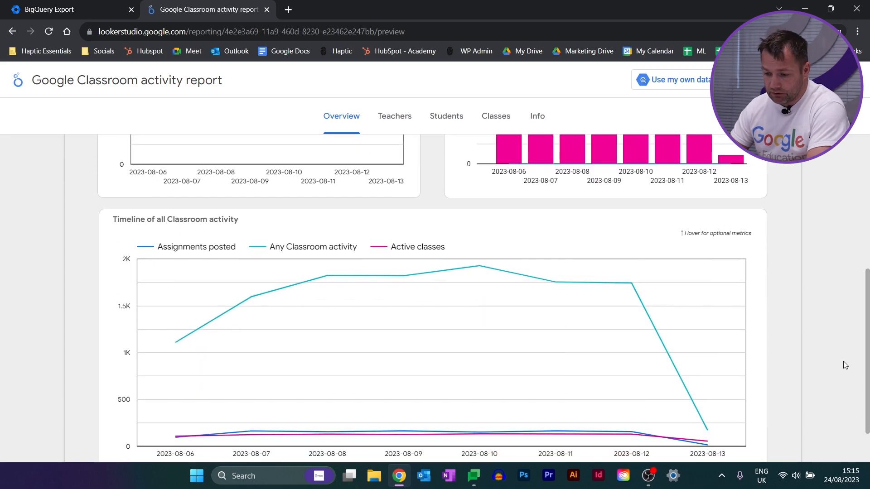
scroll(844, 361, down, 1)
scroll(844, 360, up, 6)
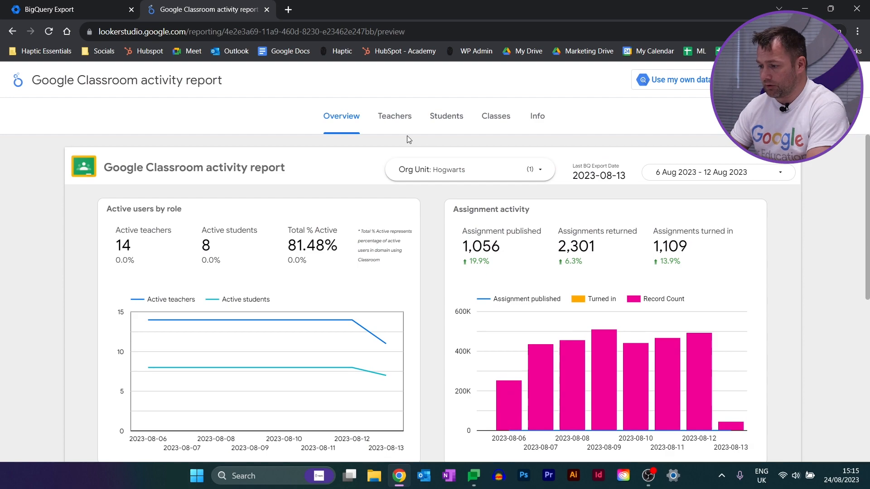
Open the report's Teachers page and reset the Org Unit filter to include all org units
click(386, 113)
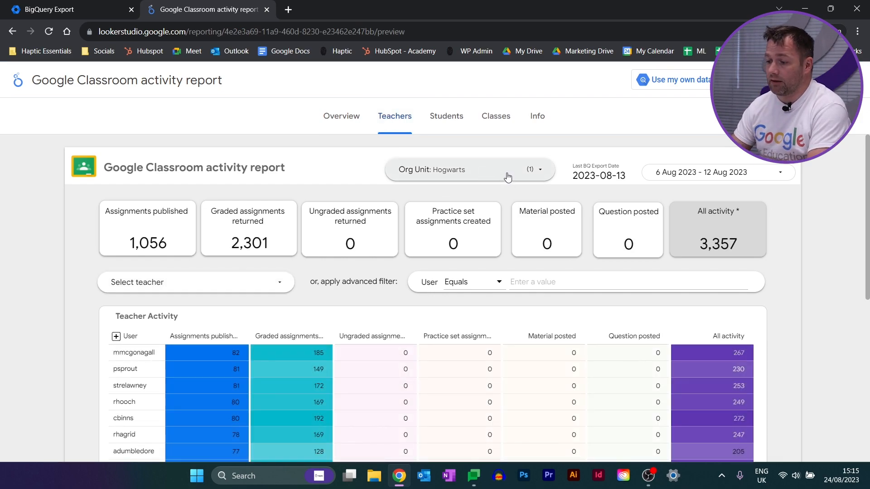
click(506, 176)
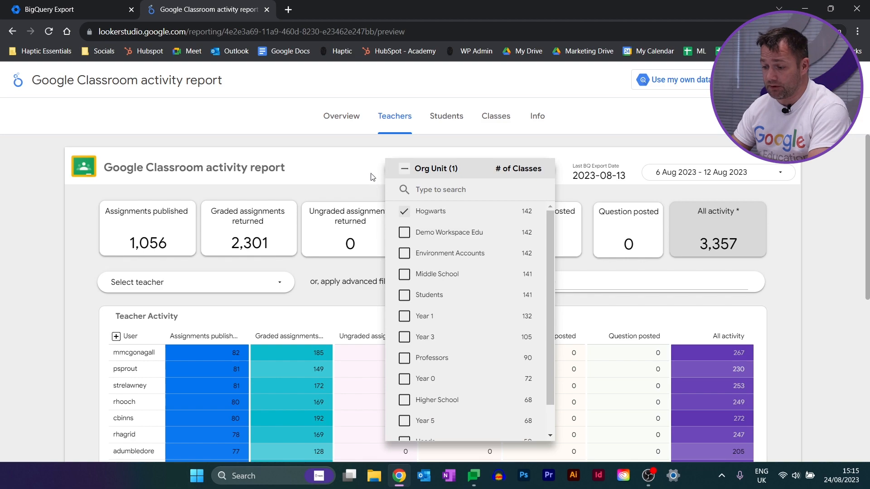
click(404, 170)
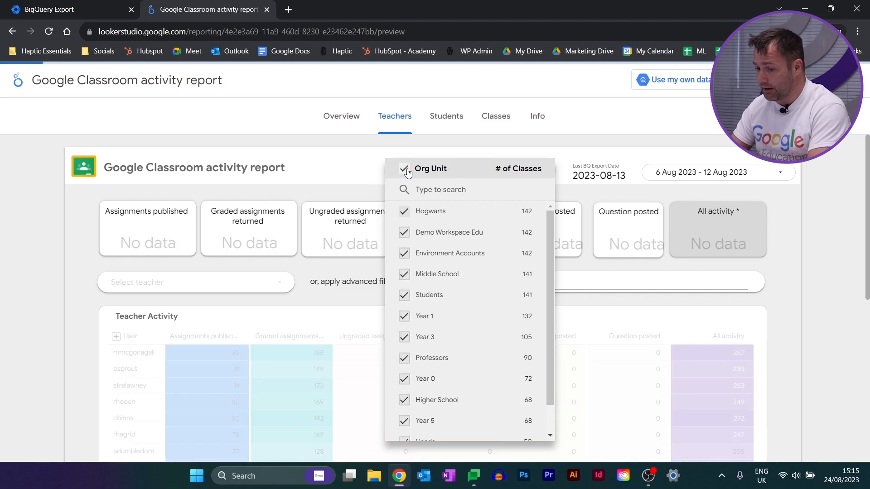
click(359, 163)
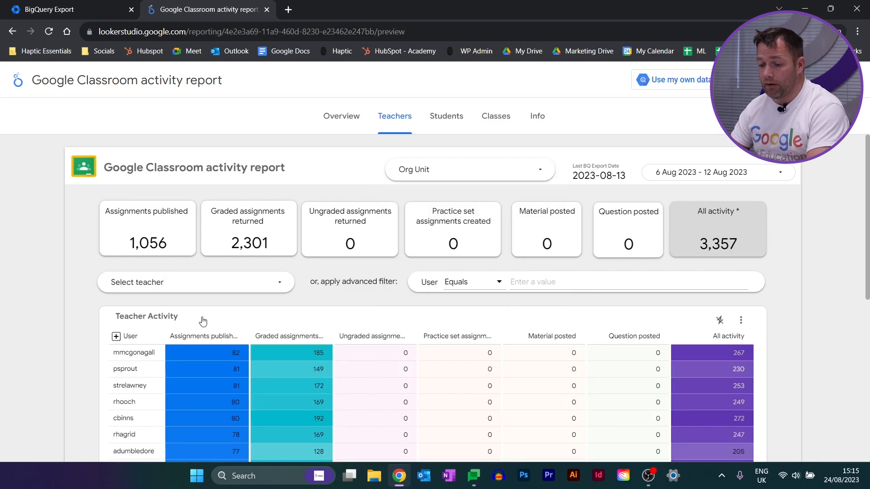
Filter the Teachers page to only the first teacher in the selection list and review that teacher's activity
click(243, 284)
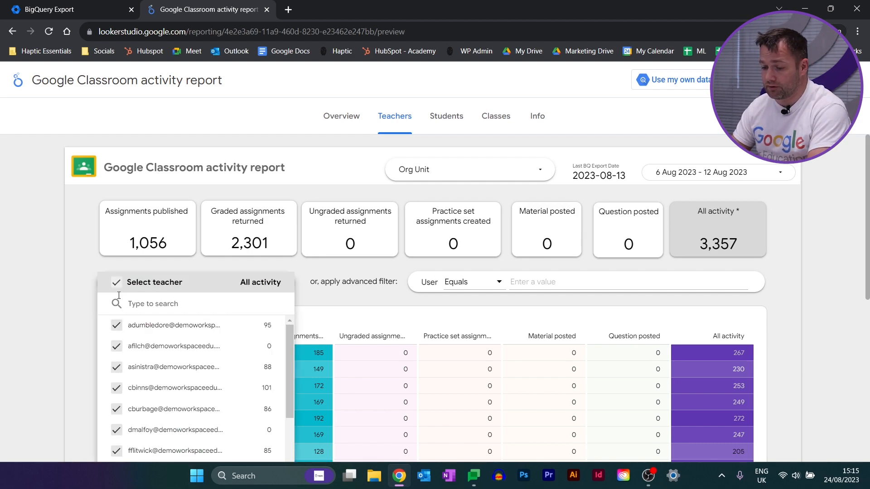
click(247, 326)
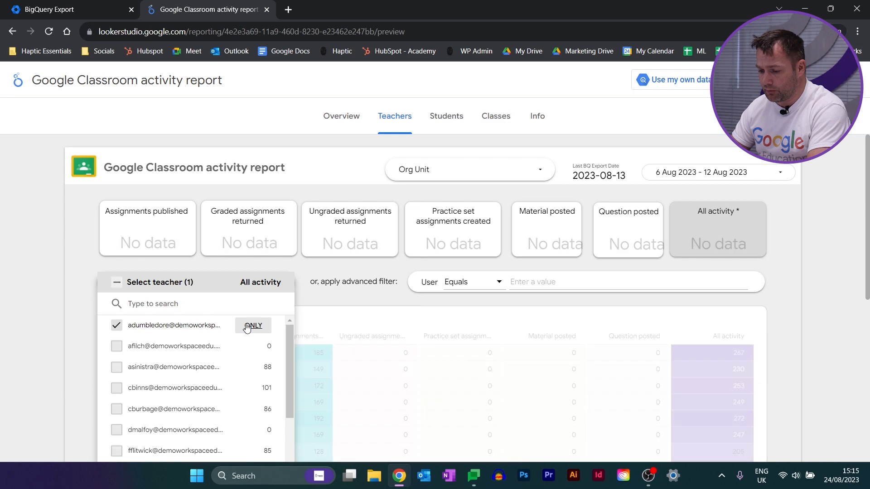
click(818, 271)
scroll(817, 270, down, 2)
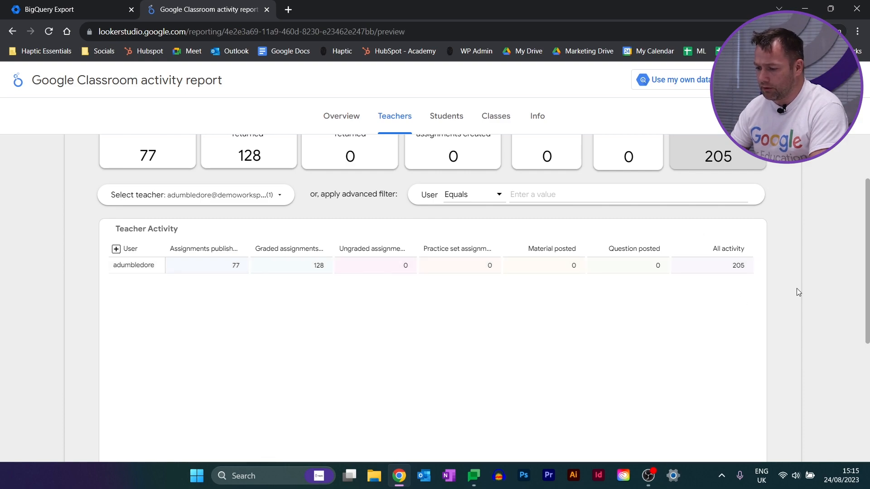
scroll(796, 290, down, 2)
scroll(796, 290, up, 4)
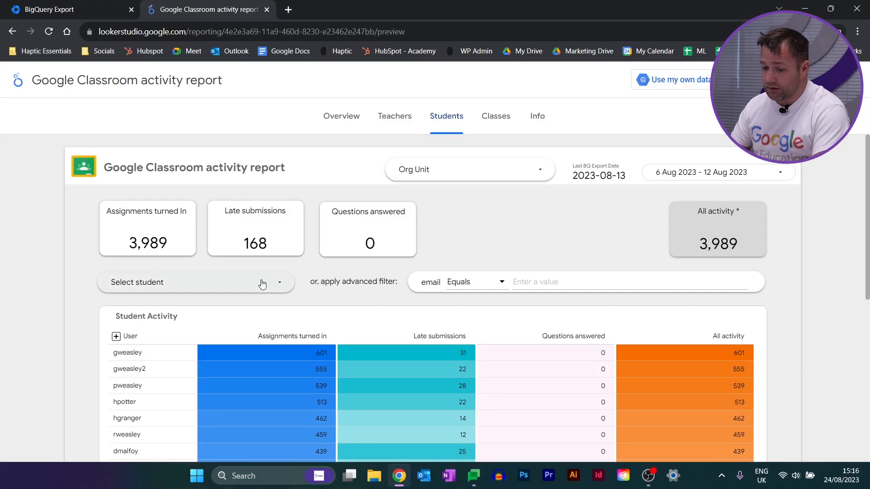
Open the Students page, filter it to only the student with 439 assignments turned in, and review the Student Activity table
click(261, 284)
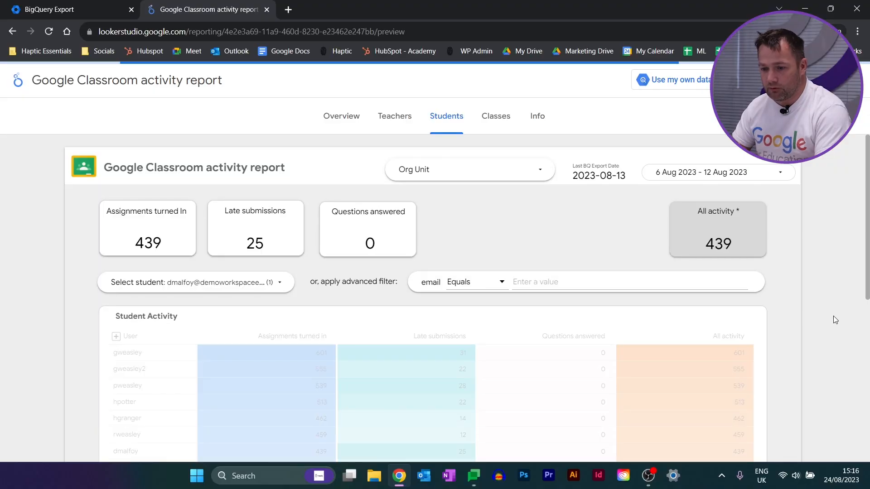
scroll(833, 316, down, 2)
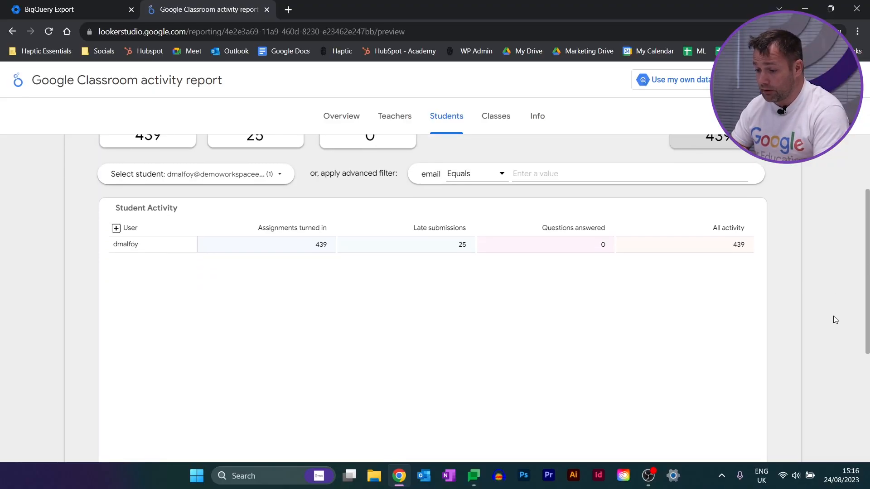
scroll(833, 316, up, 1)
scroll(833, 316, up, 1)
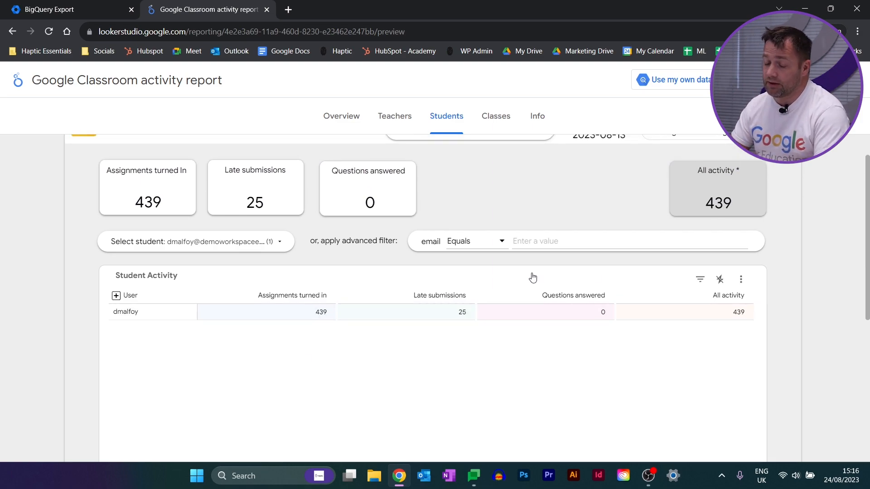
scroll(818, 364, down, 3)
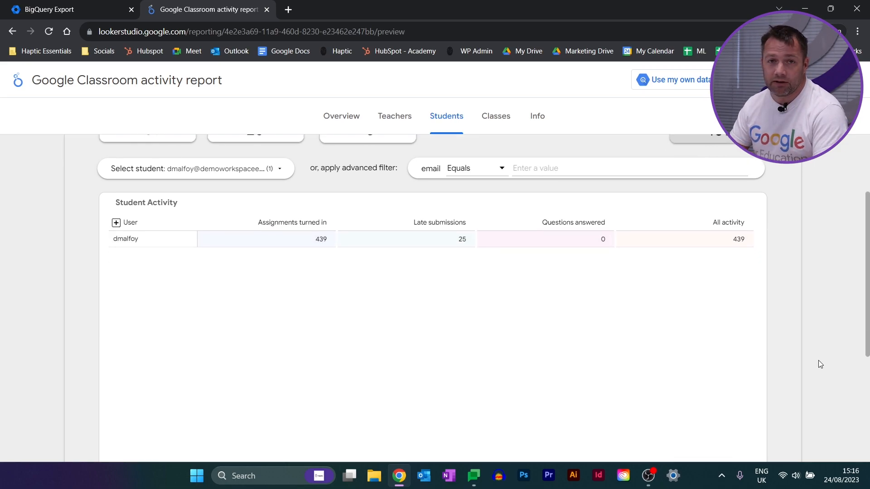